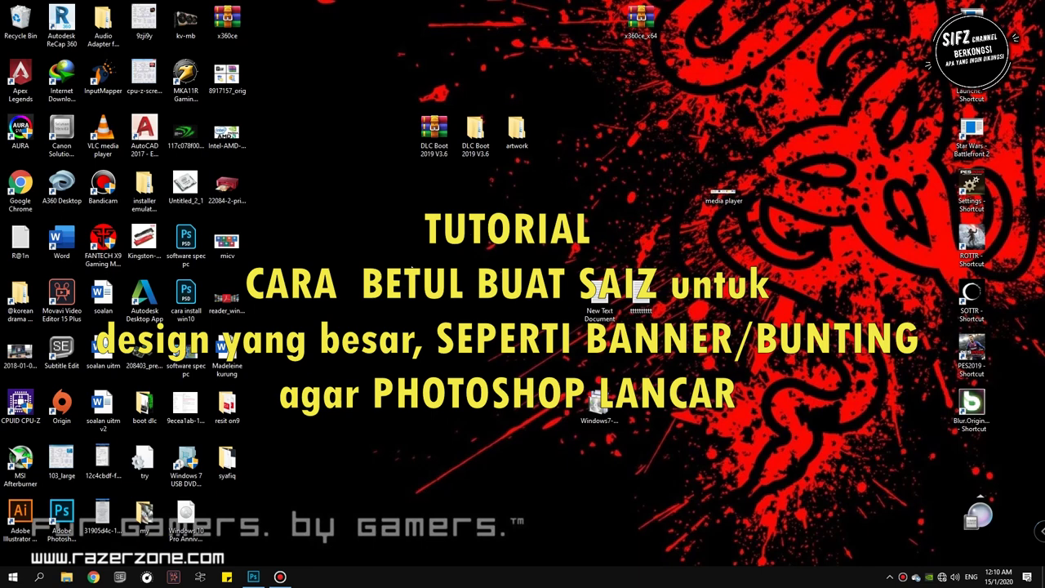
- Restore the running Photoshop window from the taskbar
click(253, 576)
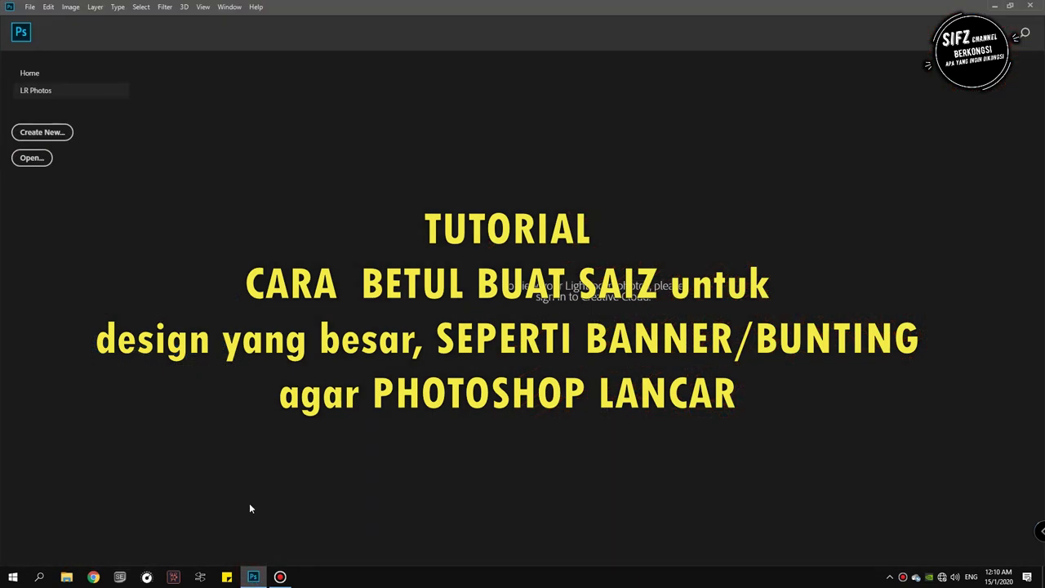
- Hide the Bandicam recorder window and bring up Photoshop's File menu
click(29, 6)
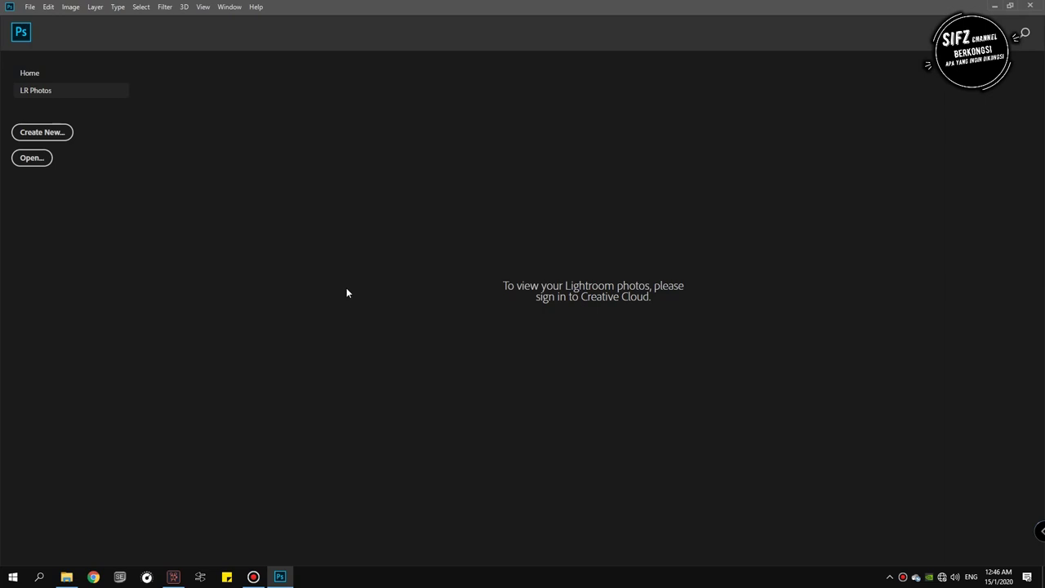
click(904, 581)
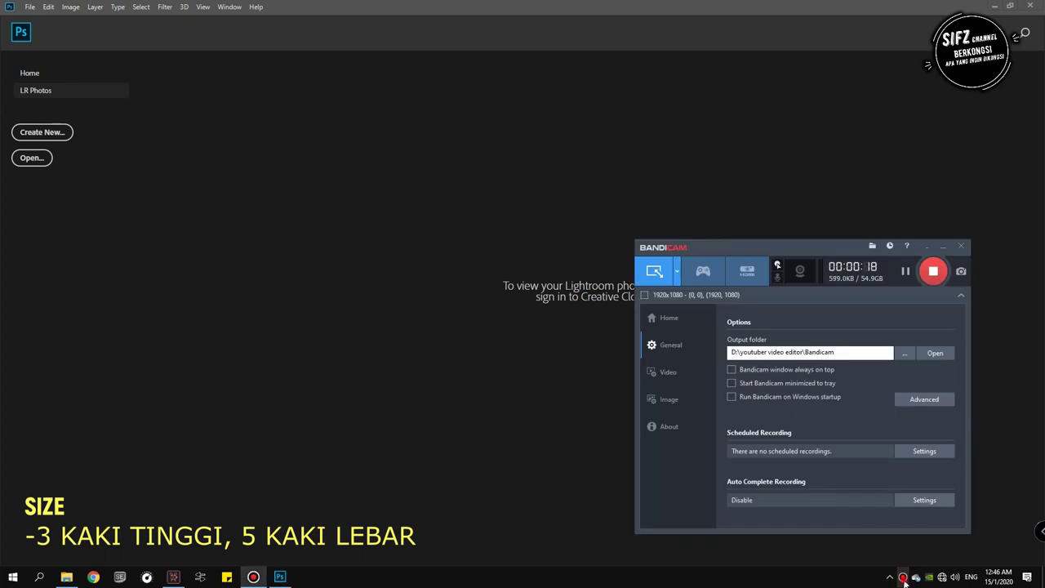
click(928, 247)
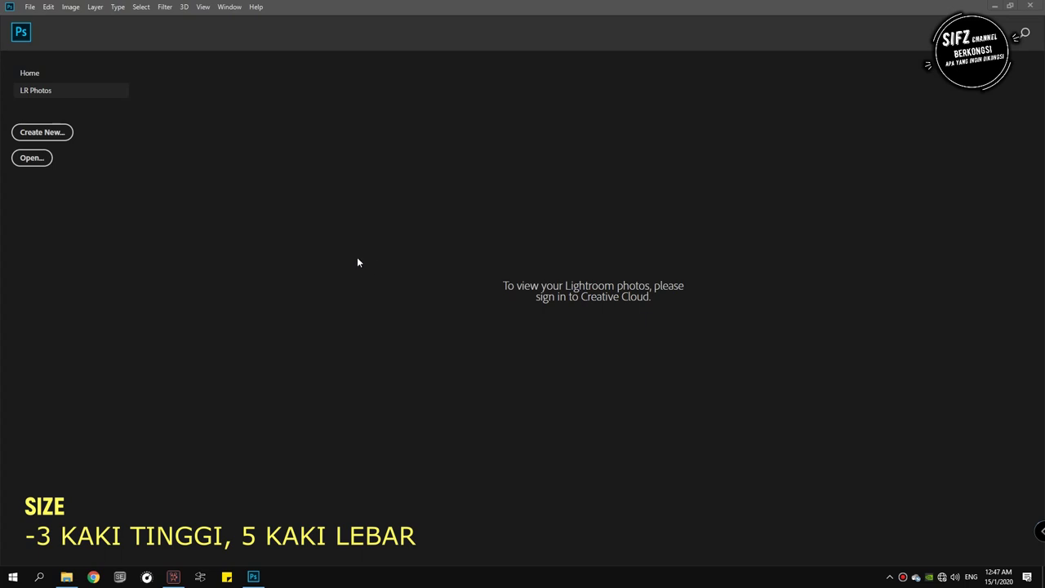
click(28, 7)
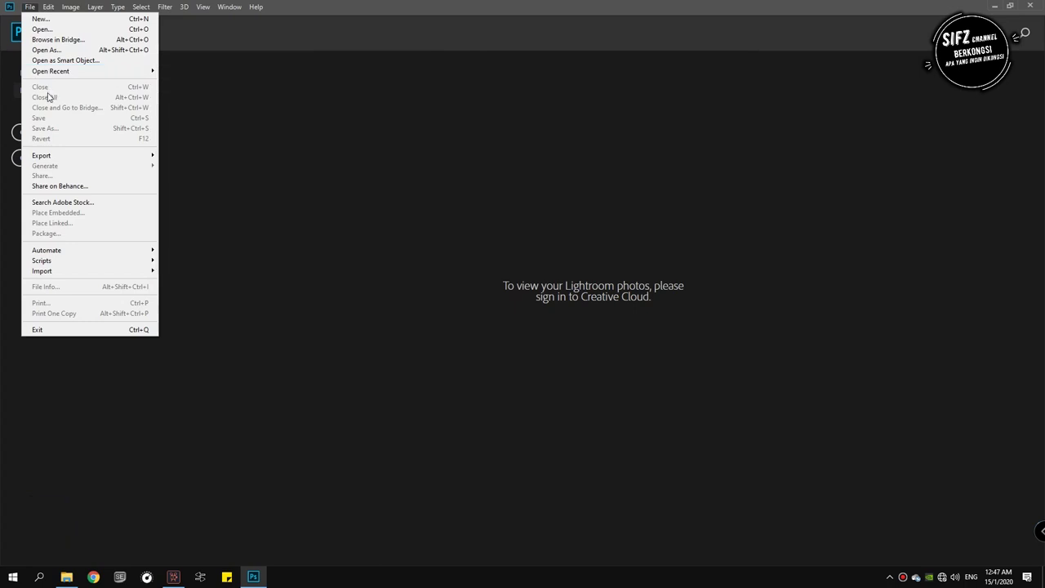
- Start a new custom document in inches with a height of 3
click(41, 19)
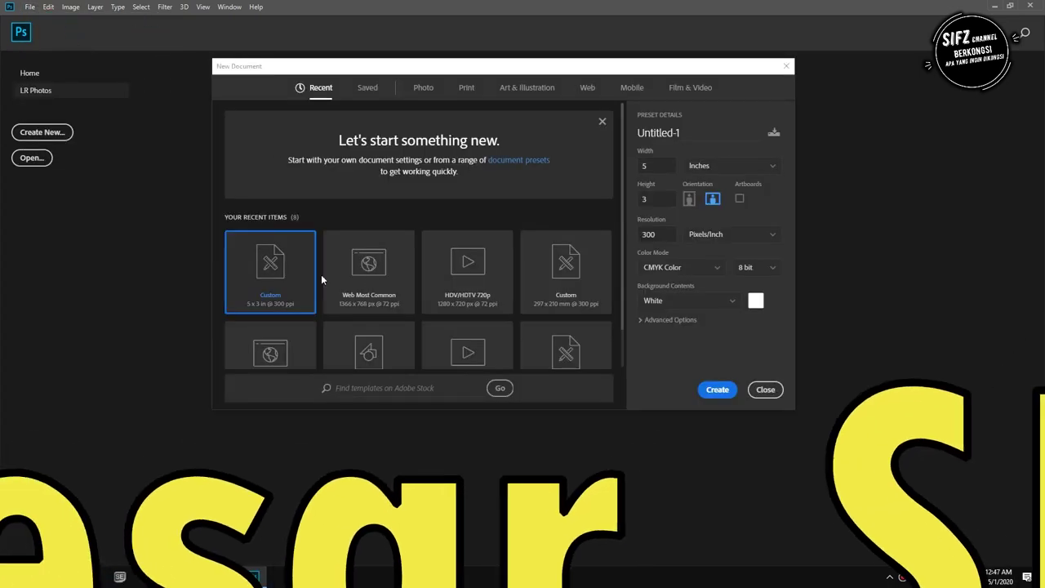
click(562, 275)
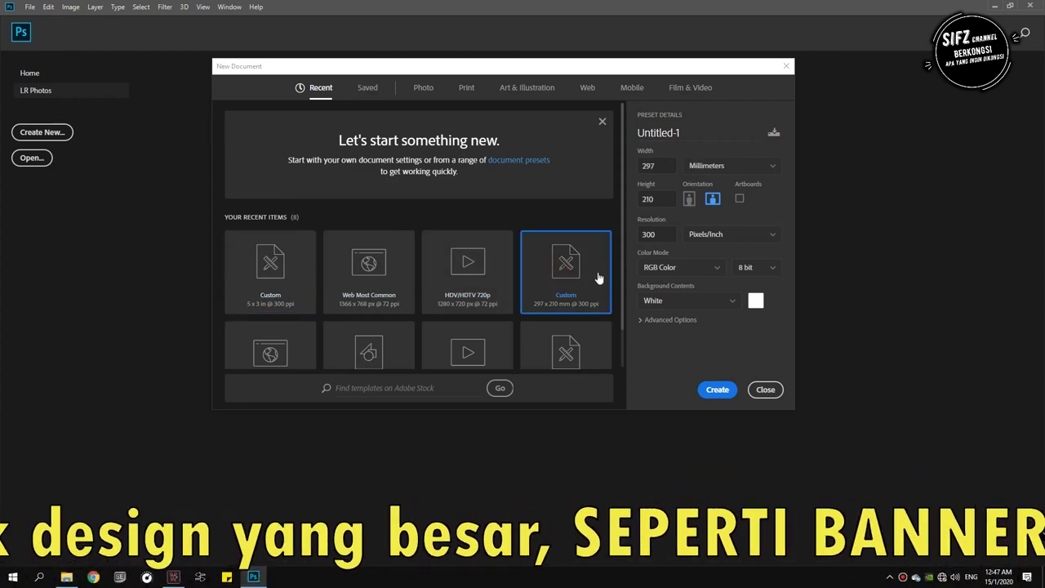
click(746, 165)
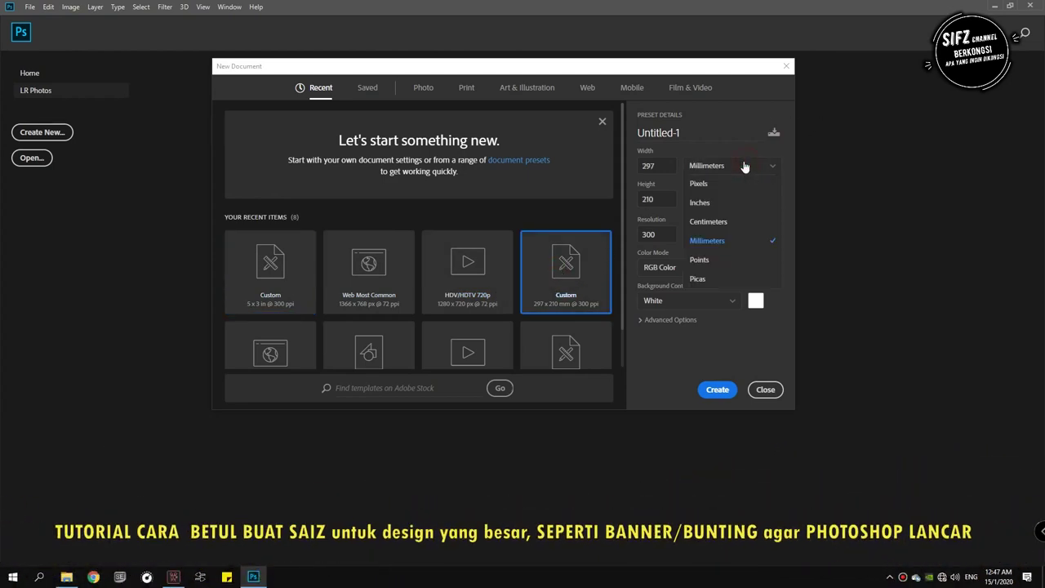
click(710, 203)
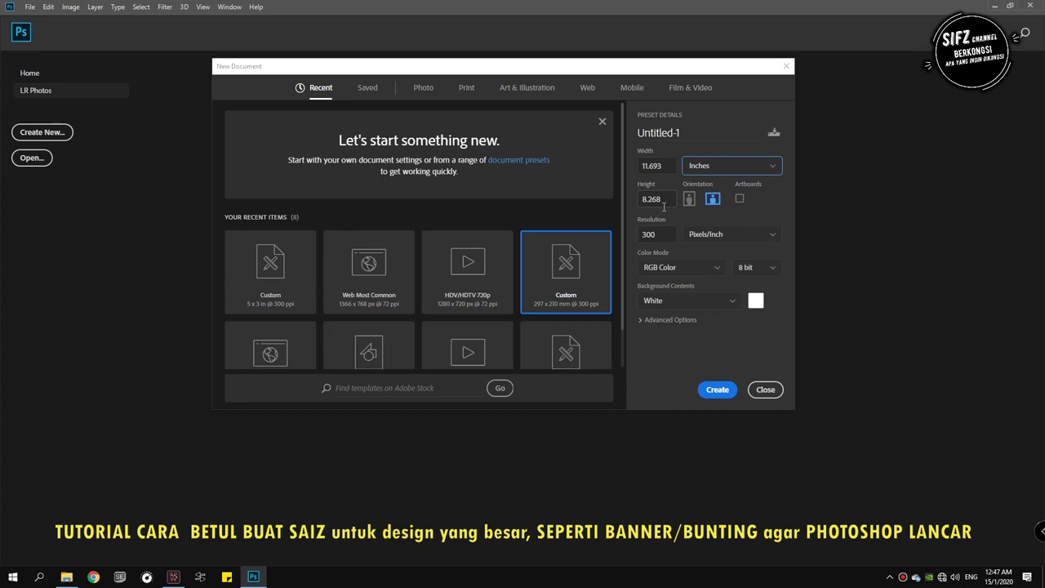
drag(668, 199, 586, 183)
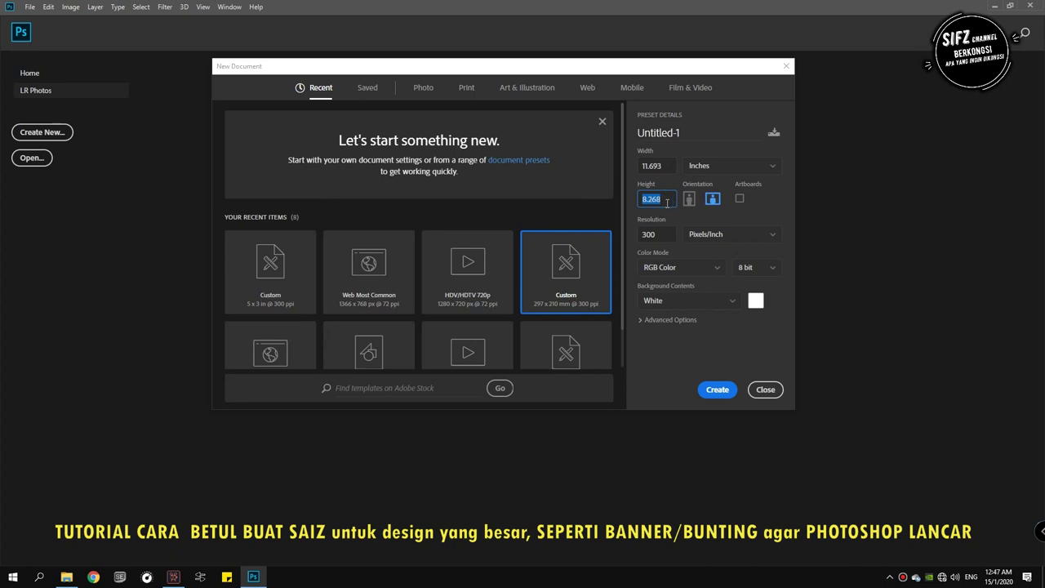
text(3)
- Set width 5 inches at 300 ppi in CMYK Color and create the document
click(667, 166)
text(5)
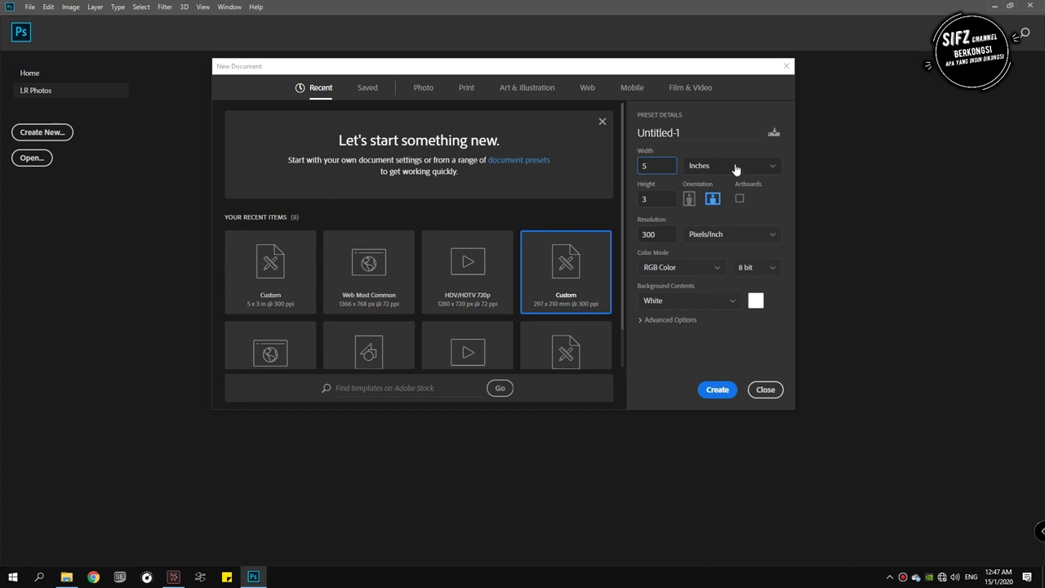
click(660, 235)
click(677, 274)
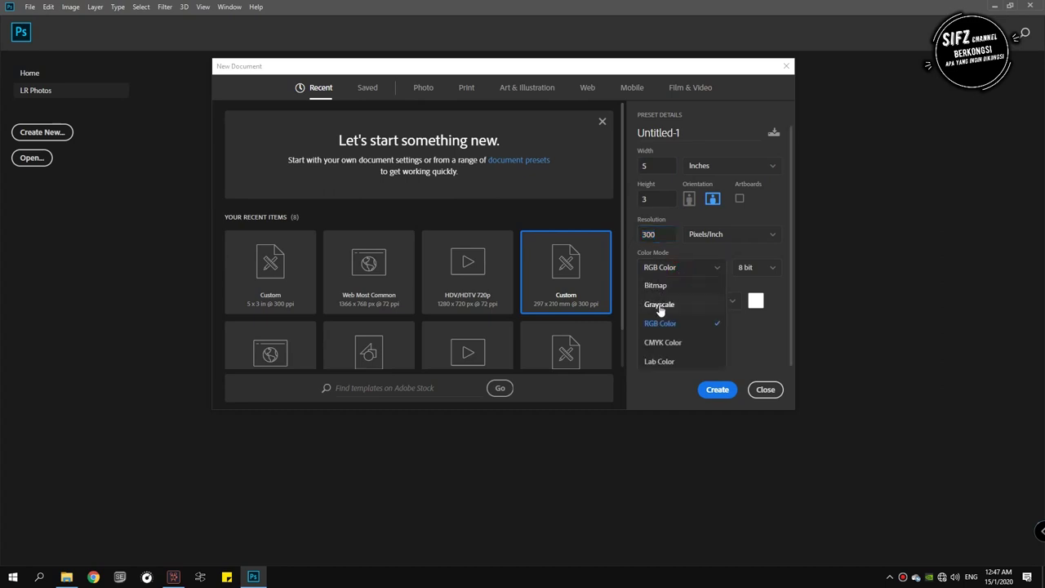
click(658, 343)
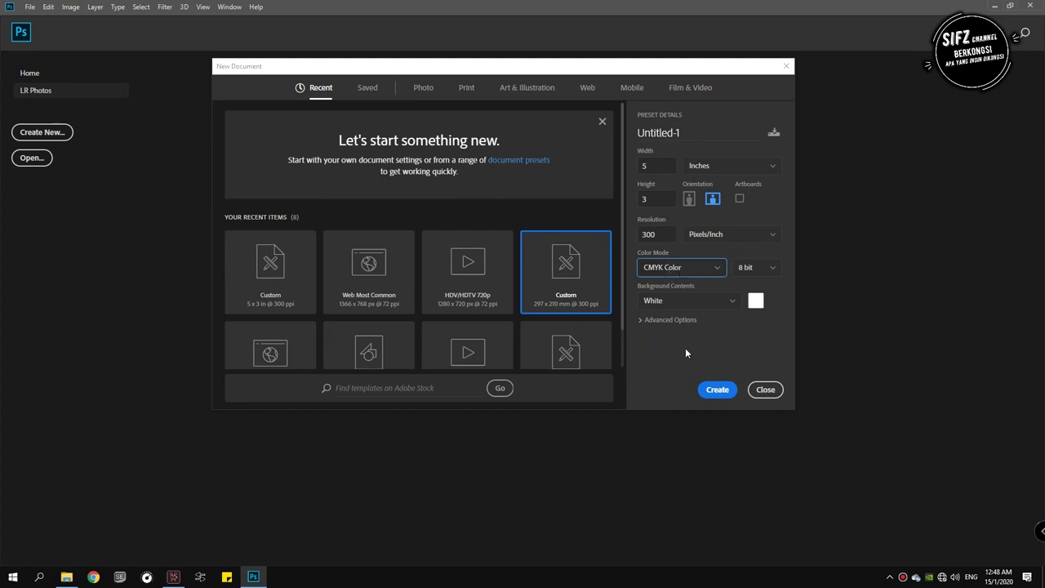
click(716, 390)
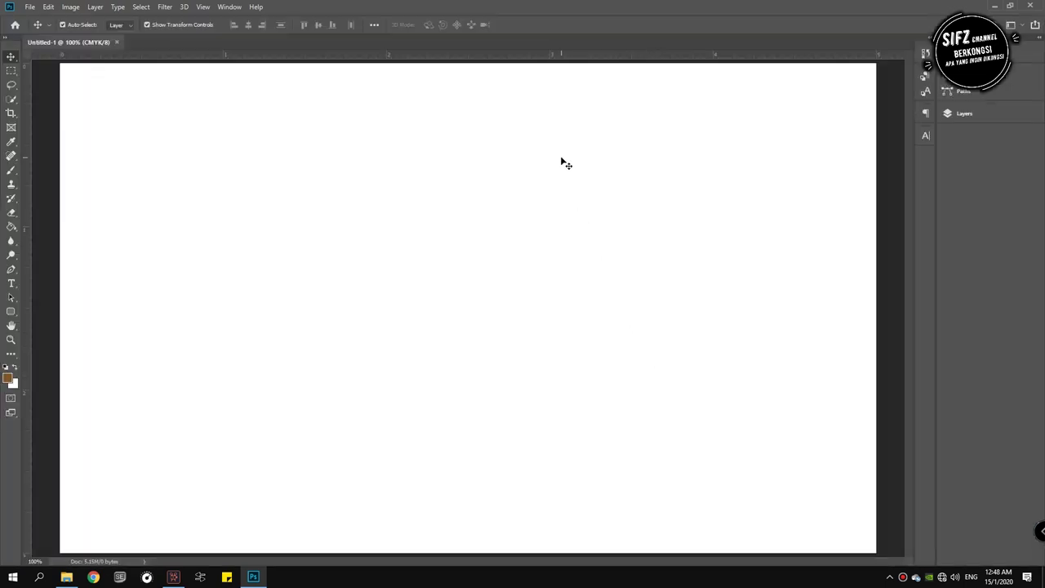
key(ctrl+minus)
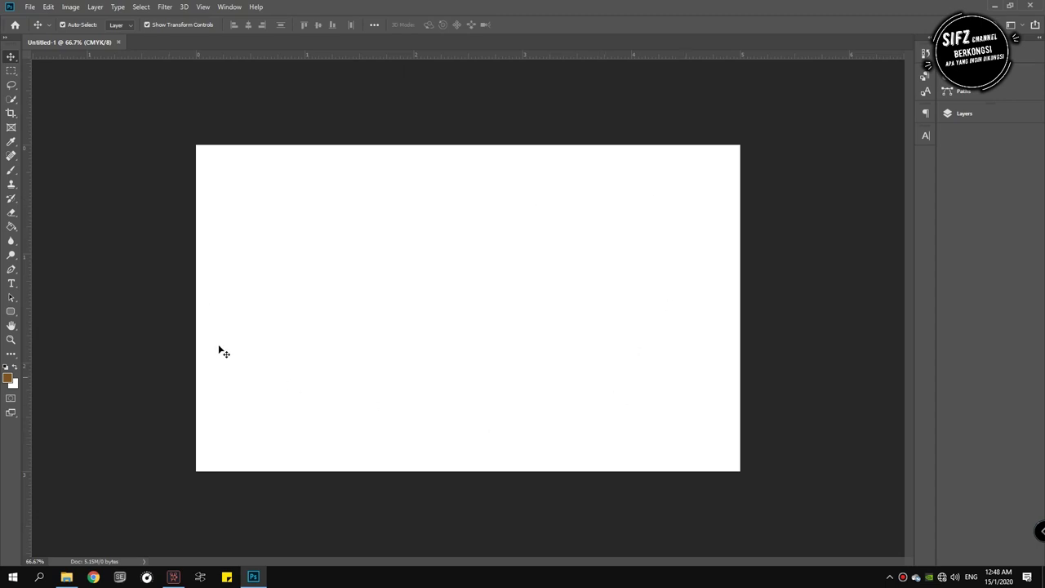
- Add brown 'Lorem Ipsum' text on the page's upper left
click(30, 7)
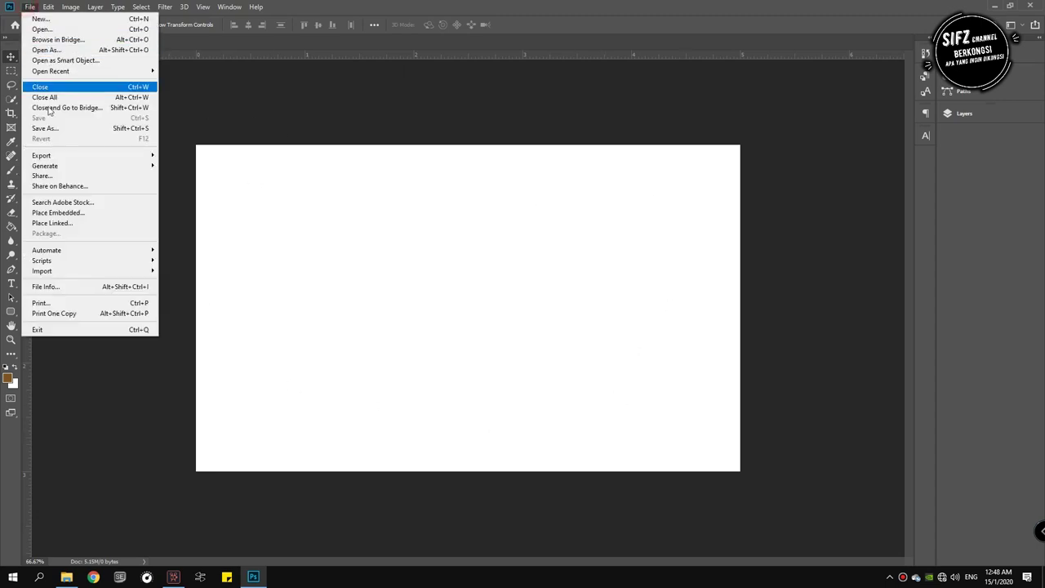
click(328, 141)
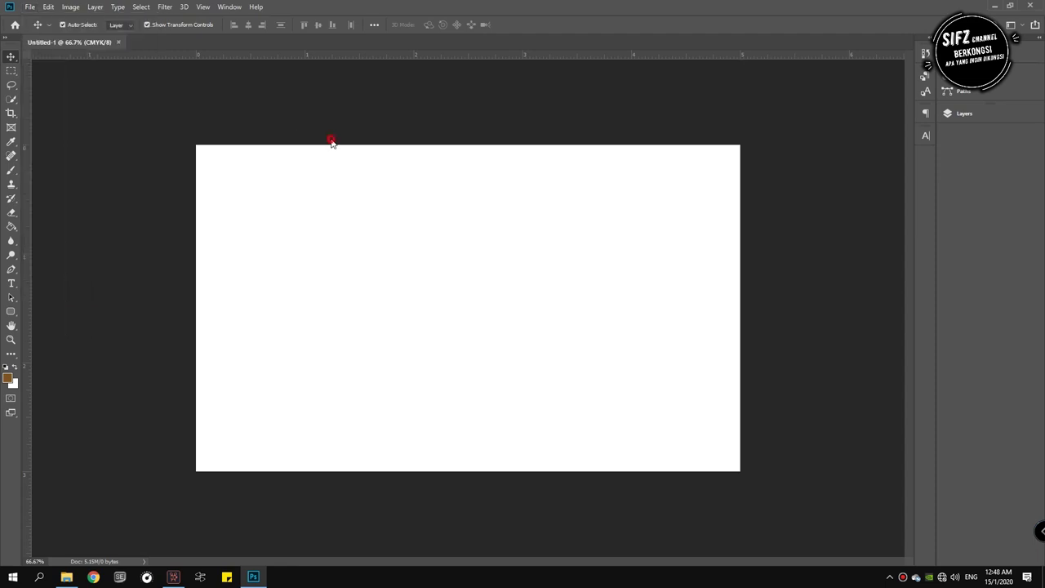
click(10, 283)
click(304, 237)
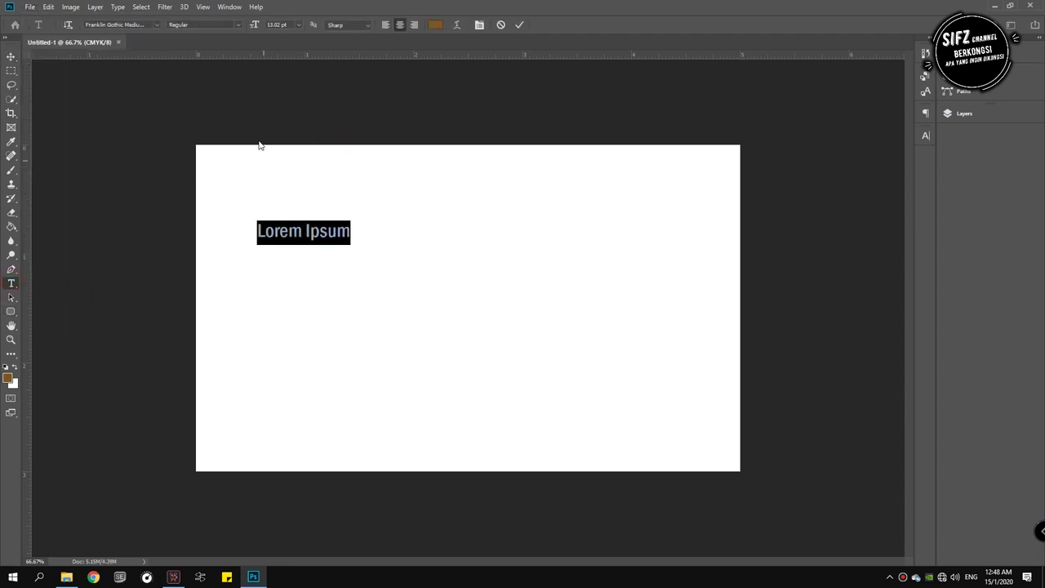
click(241, 108)
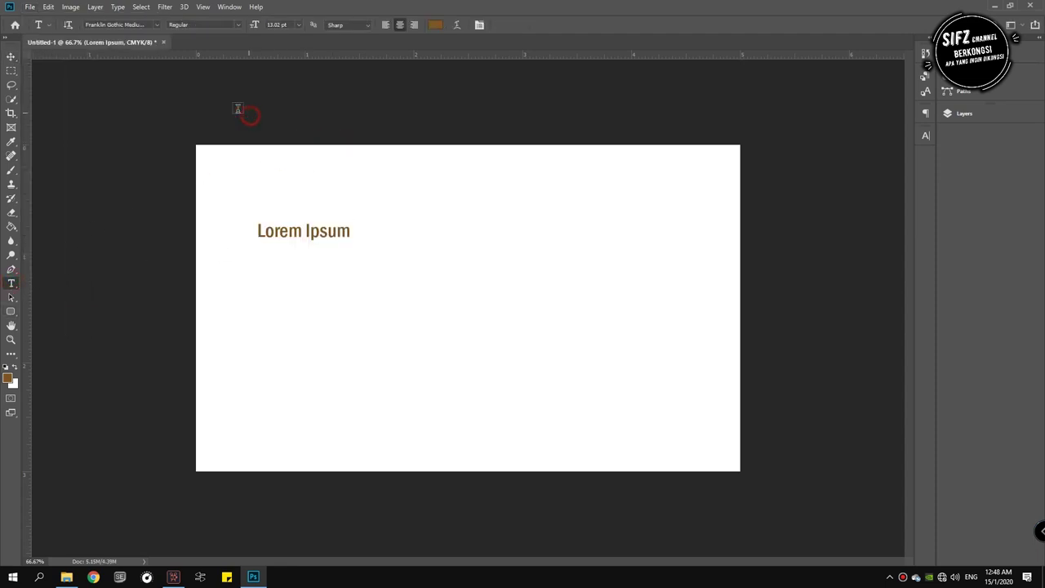
- Open the Save As dialog from the File menu
click(30, 6)
click(50, 128)
drag(86, 129, 86, 79)
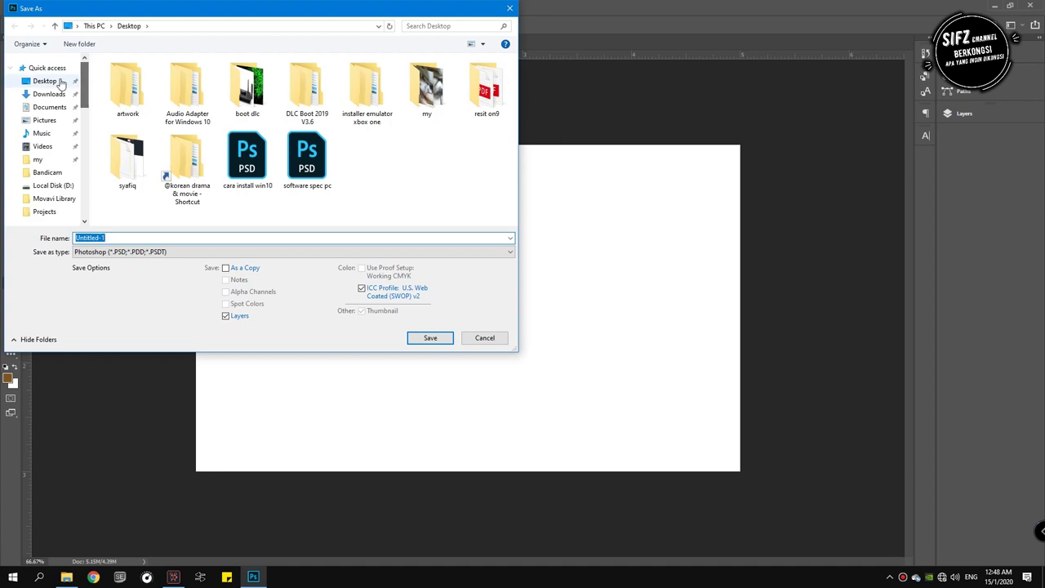
- Save the document to the Desktop as Photoshop PSD 'fdfgfsgs' with Maximize Compatibility
click(91, 251)
click(94, 262)
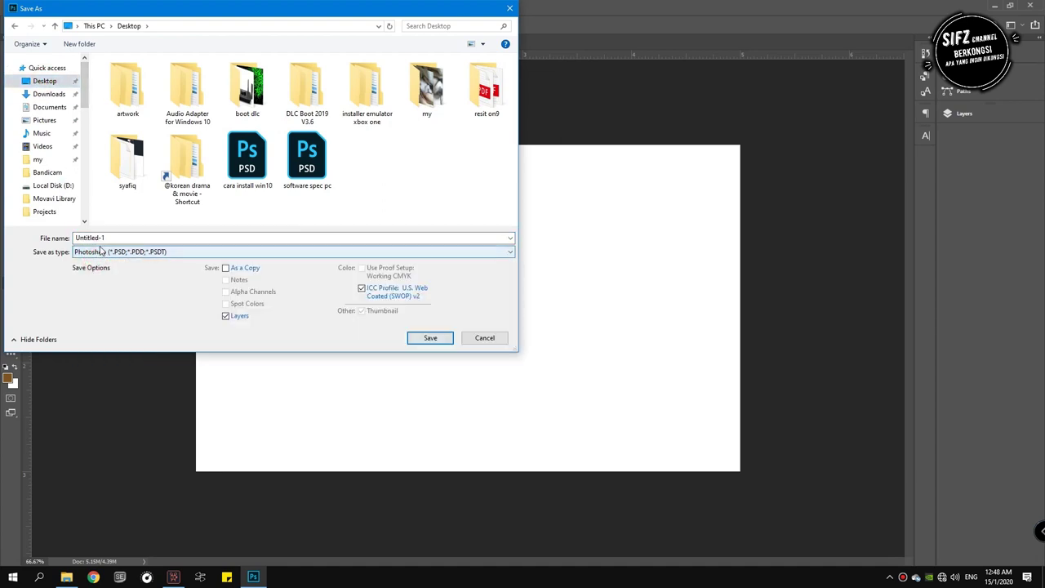
double_click(106, 238)
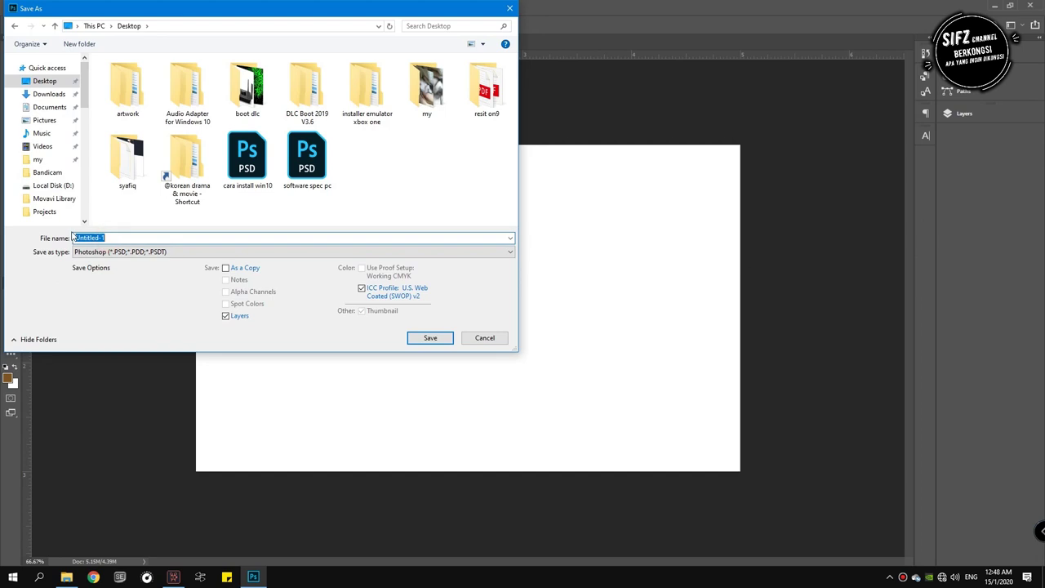
text(fdfgfsg)
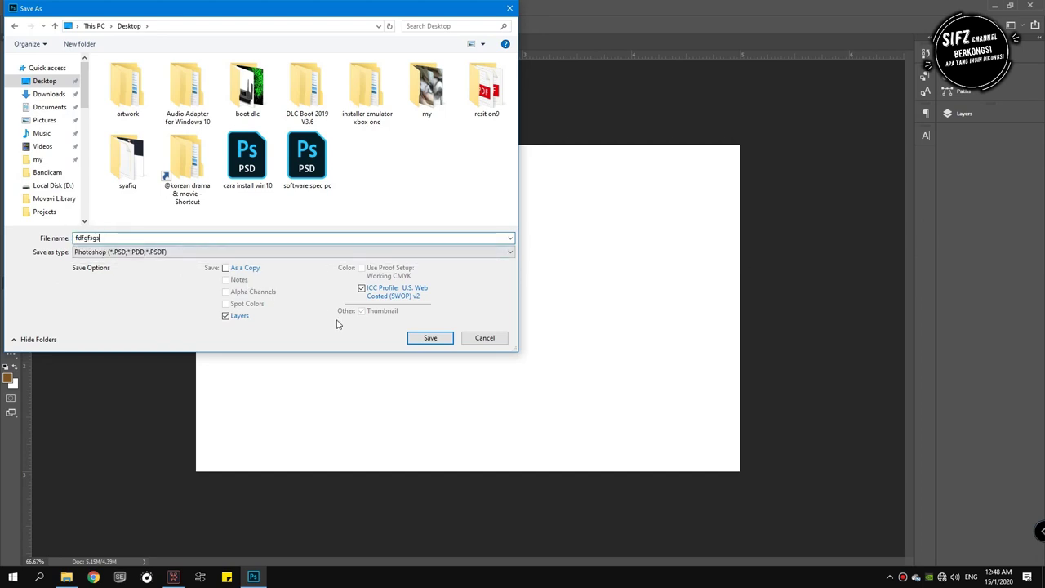
click(439, 340)
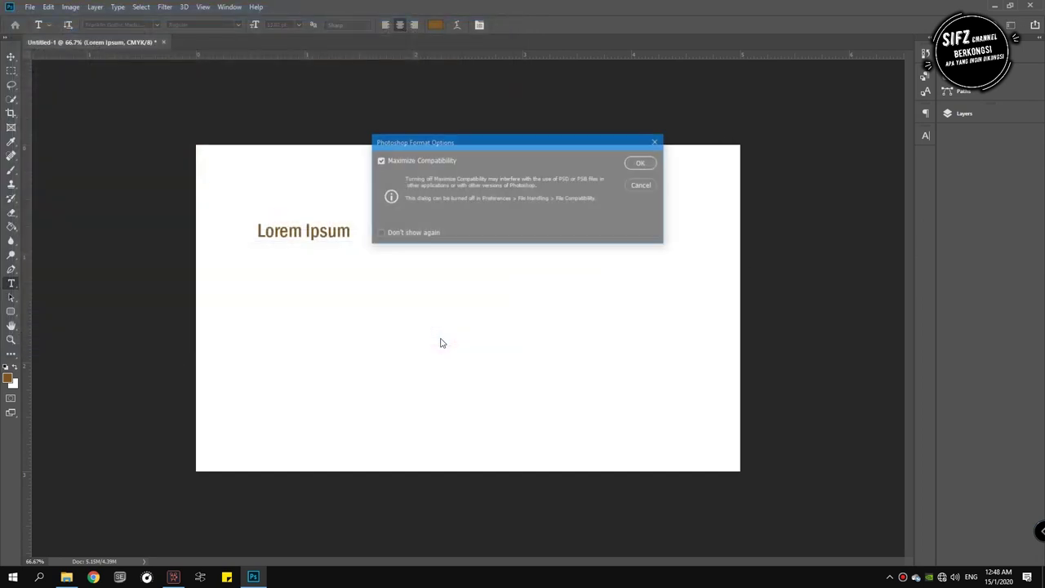
click(642, 163)
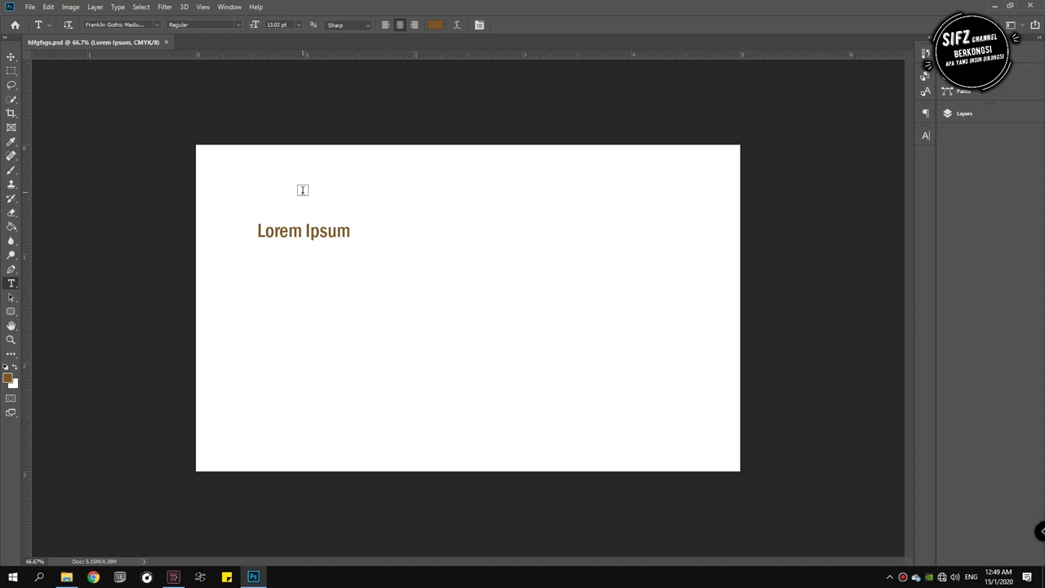
- In Image Size, try height 36, then restore the original 5 × 3 inch values
click(71, 7)
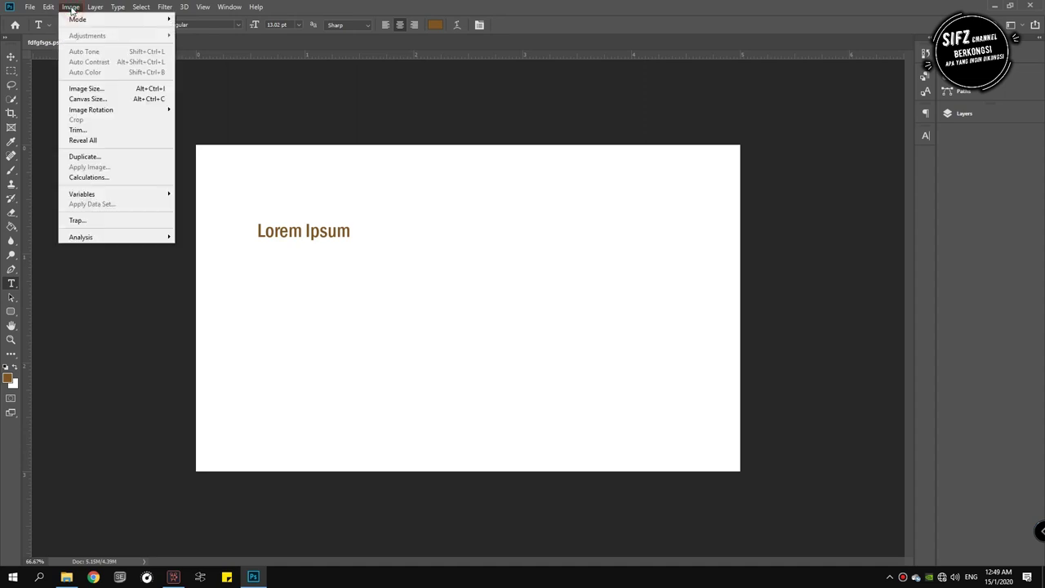
click(93, 90)
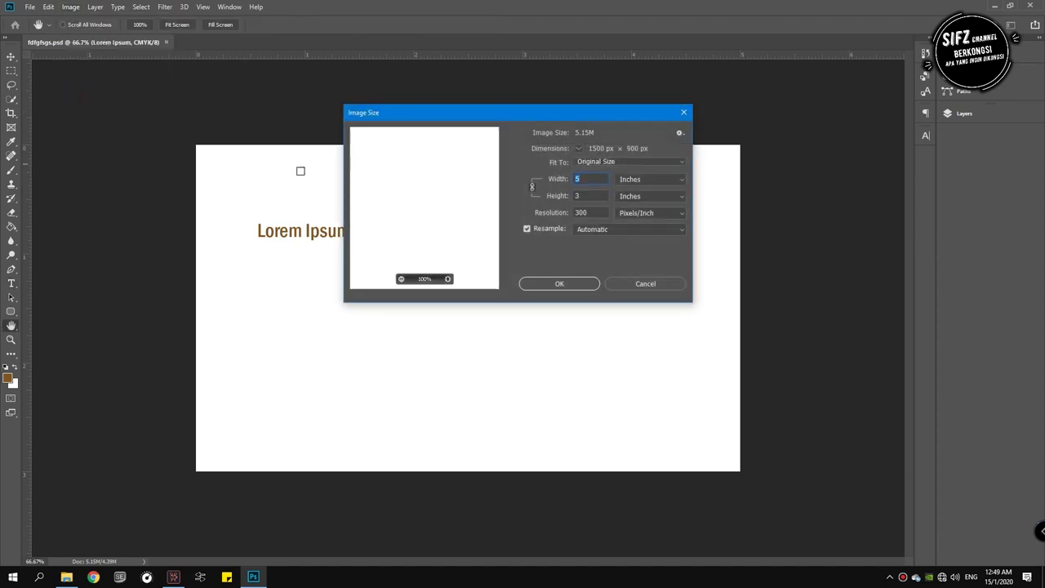
click(591, 195)
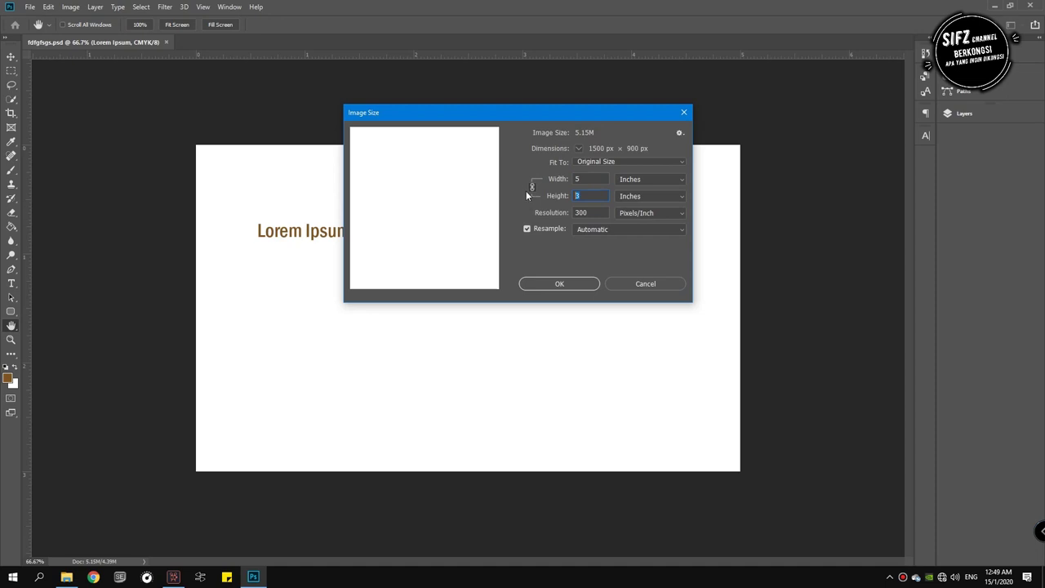
text(3)
text(6)
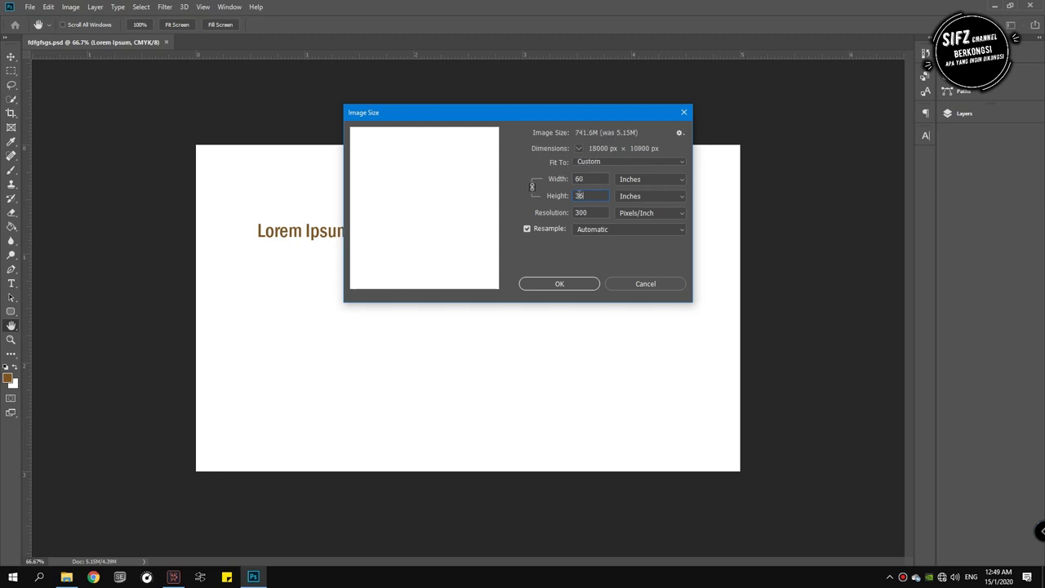
click(531, 189)
click(530, 187)
text(3)
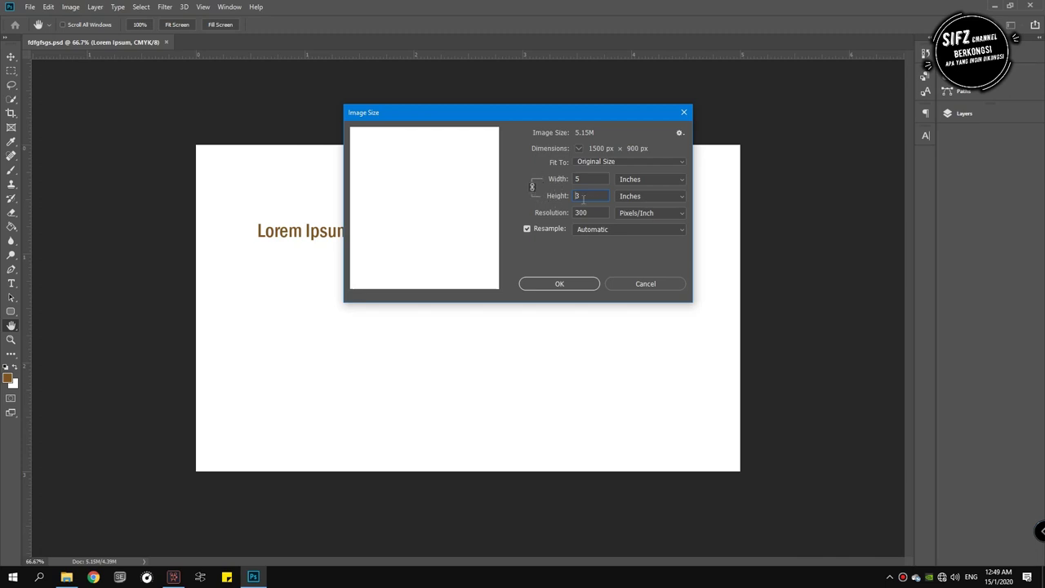
click(532, 187)
- With proportions linked, enter height 36 inches so width becomes 60 inches
click(531, 187)
click(531, 187)
click(584, 197)
drag(585, 198, 525, 193)
text(3)
text(6)
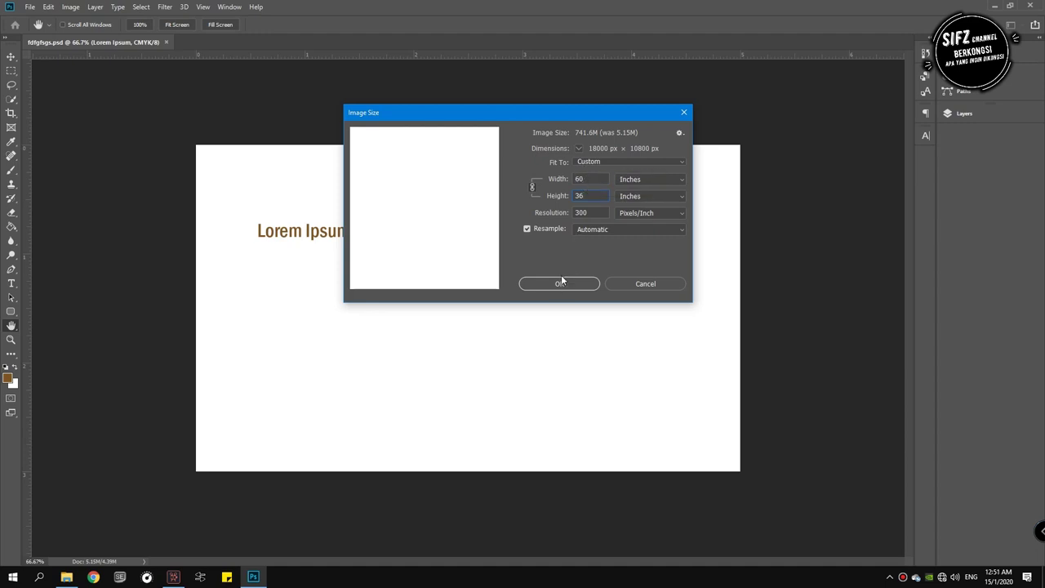
click(549, 212)
- Set resolution to 72 ppi, apply the 60 × 36 inch resize, and zoom to inspect
text(72)
click(562, 284)
key(t)
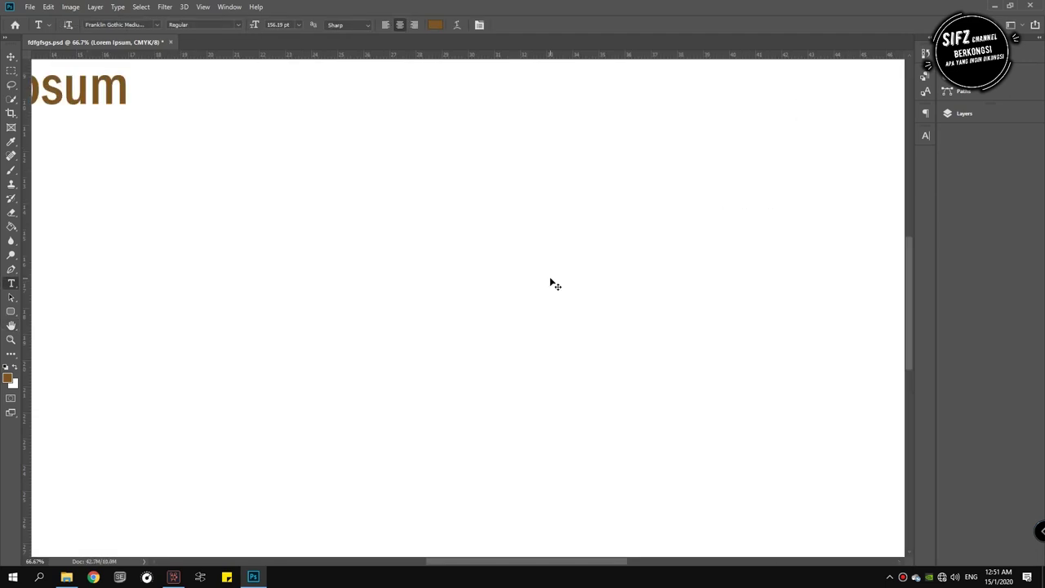
key(ctrl+plus)
key(ctrl+plus)
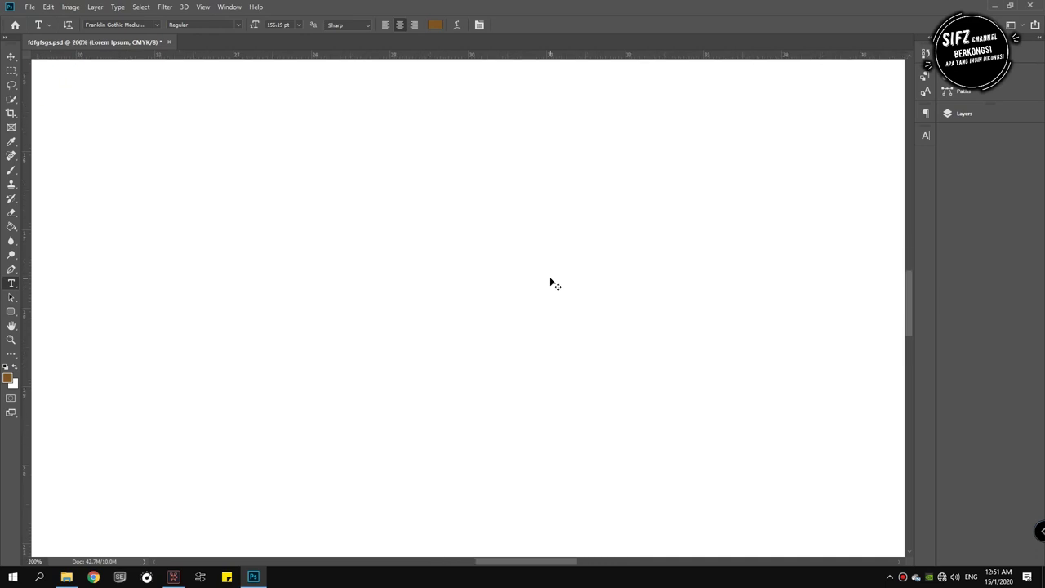
key(ctrl+plus)
key(ctrl+plus)
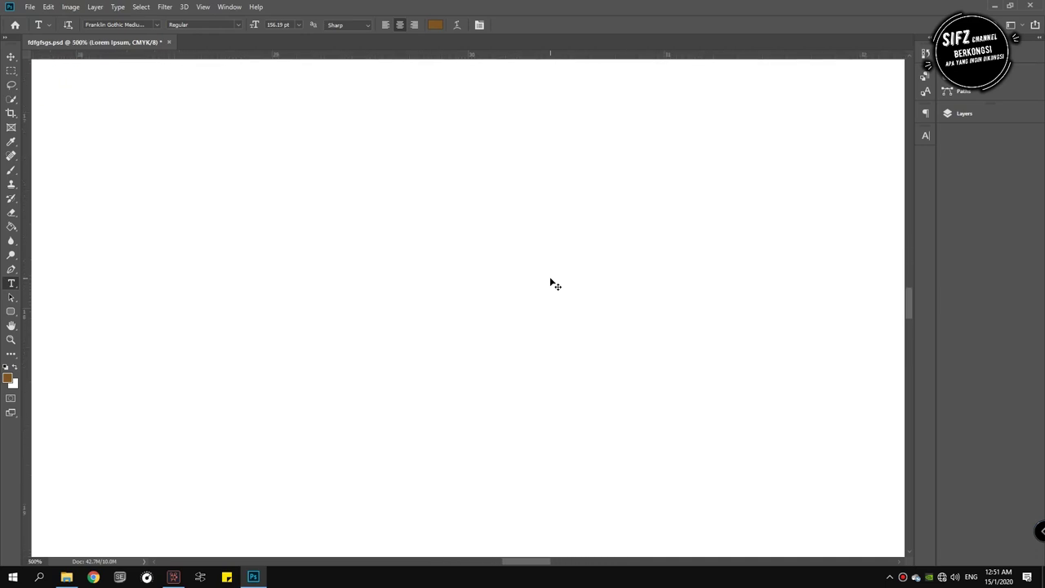
key(ctrl+minus)
key(ctrl+minus)
key(ctrl+minus)
key(ctrl+minus)
key(ctrl+minus)
key(ctrl+minus)
key(ctrl+minus)
key(ctrl+minus)
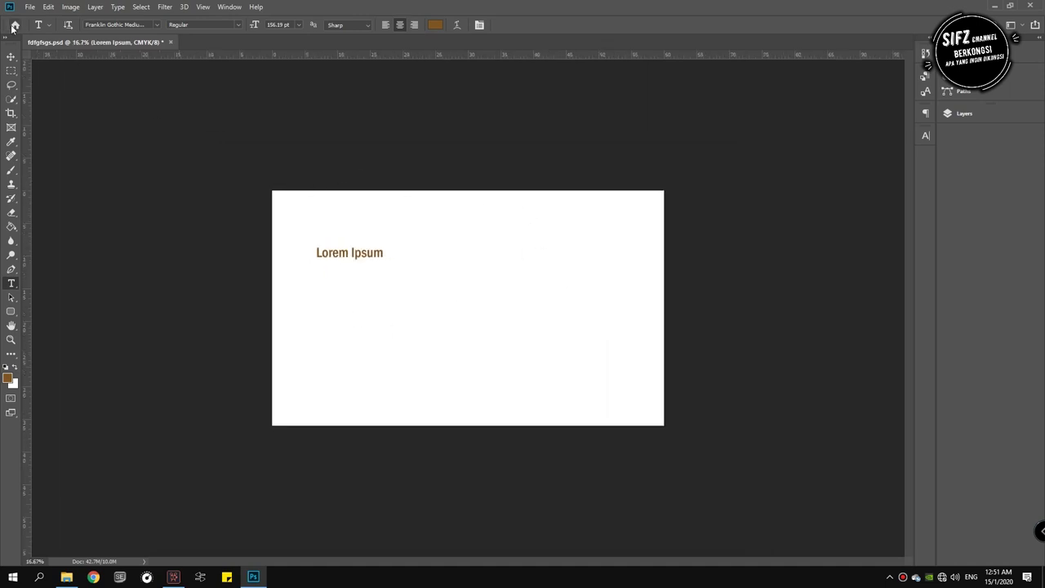
click(29, 7)
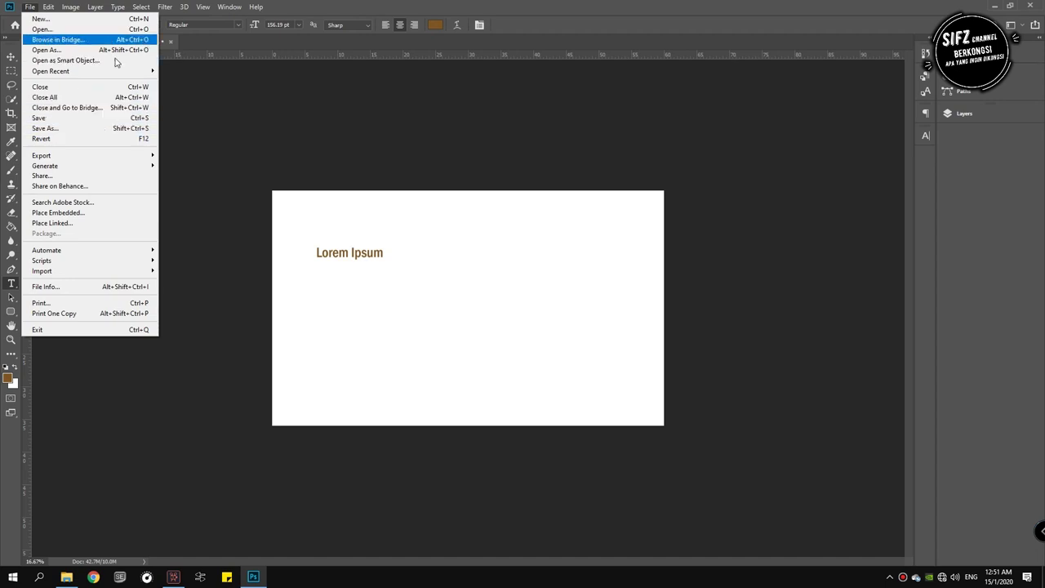
- Save a quality-12 JPEG copy to the Desktop, then minimise Photoshop
click(49, 128)
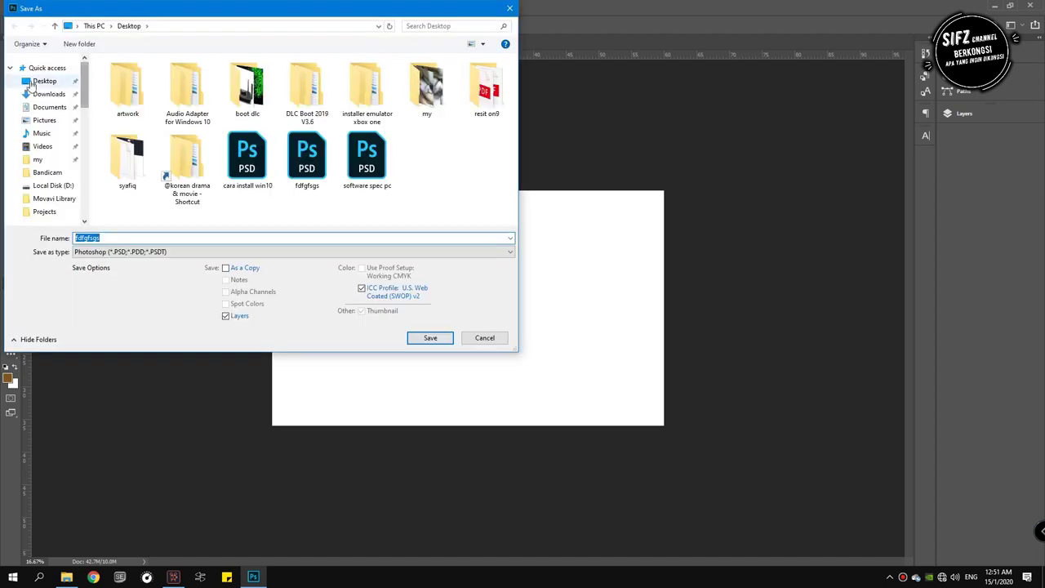
click(98, 251)
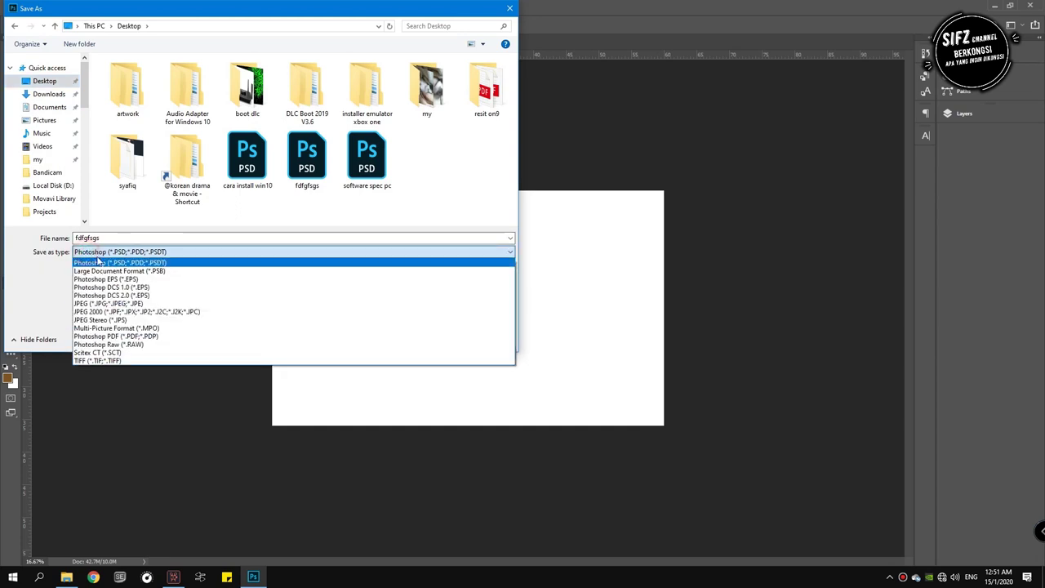
click(121, 304)
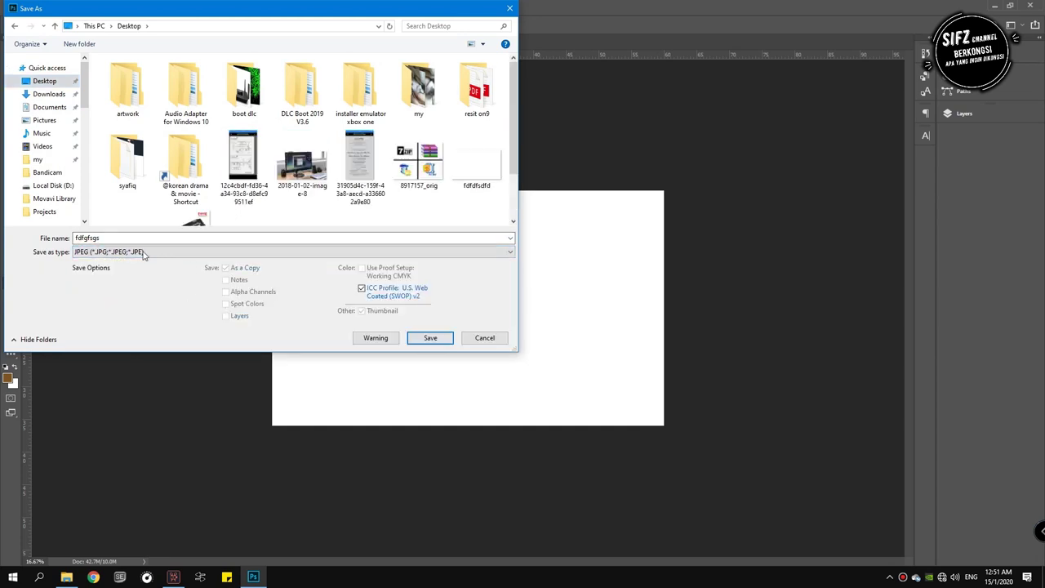
click(424, 339)
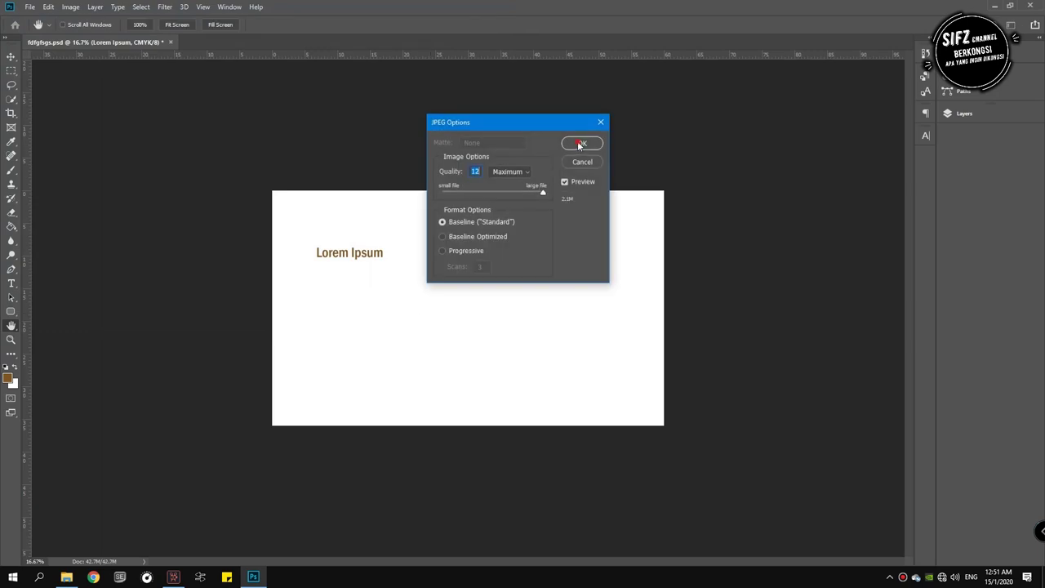
click(580, 144)
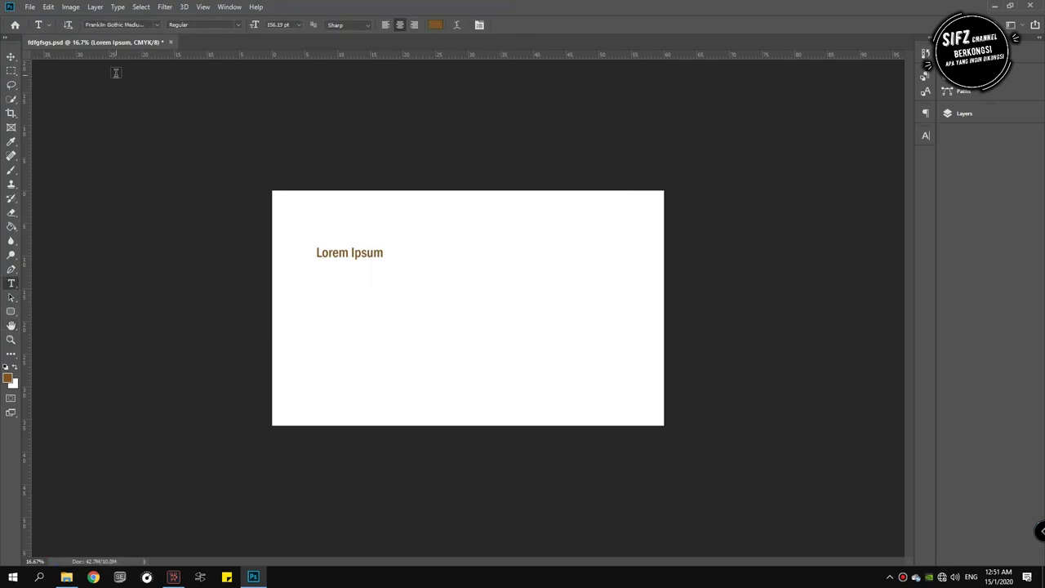
click(994, 6)
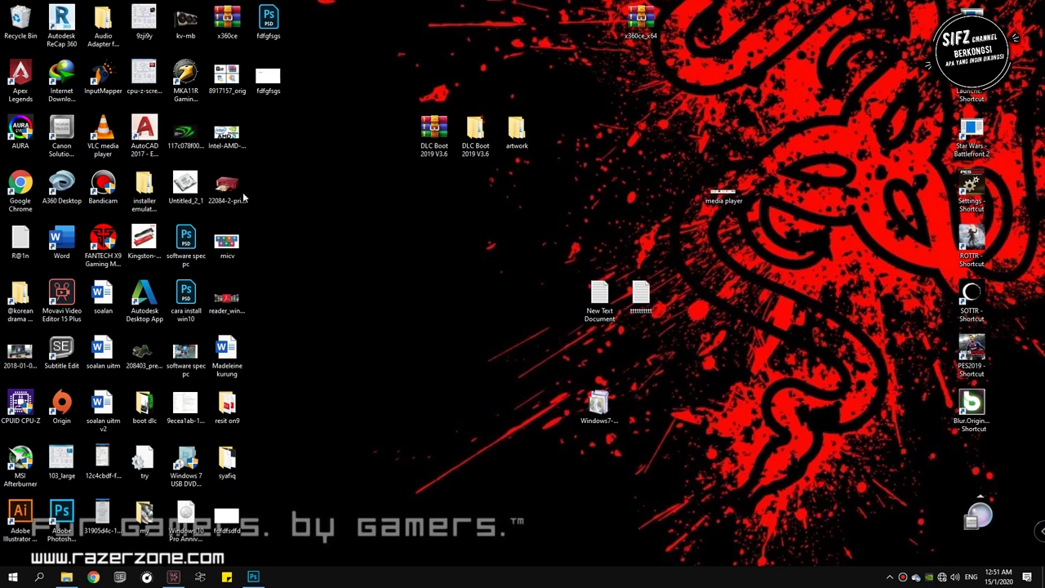
- Move the fdfgfsgs.jpg icon mid-desktop, preview it in Photos, then close it
mouse_move(270, 82)
mouse_down()
mouse_move(381, 197)
mouse_move(388, 245)
mouse_up()
double_click(388, 245)
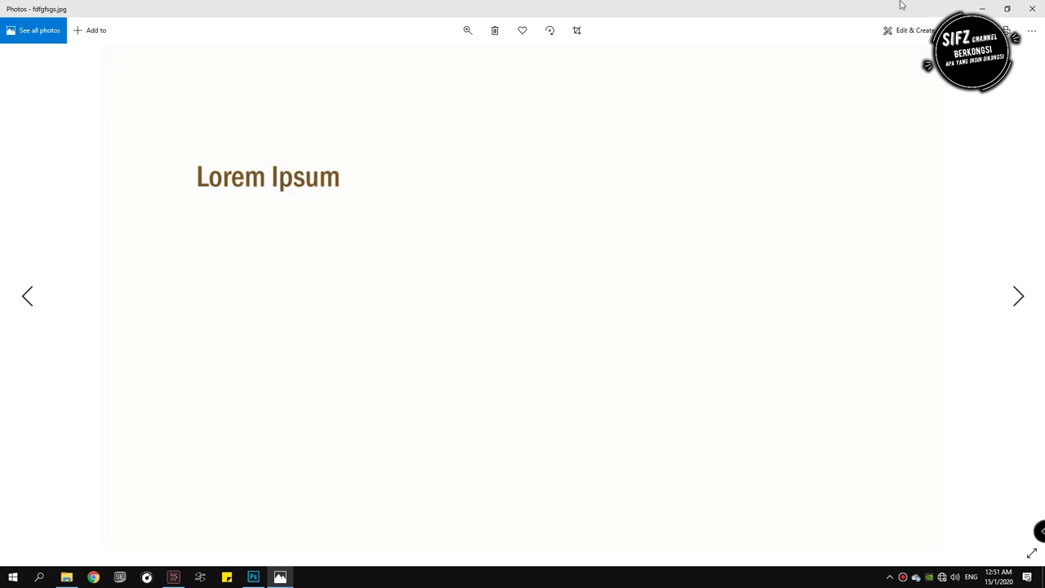
click(1032, 9)
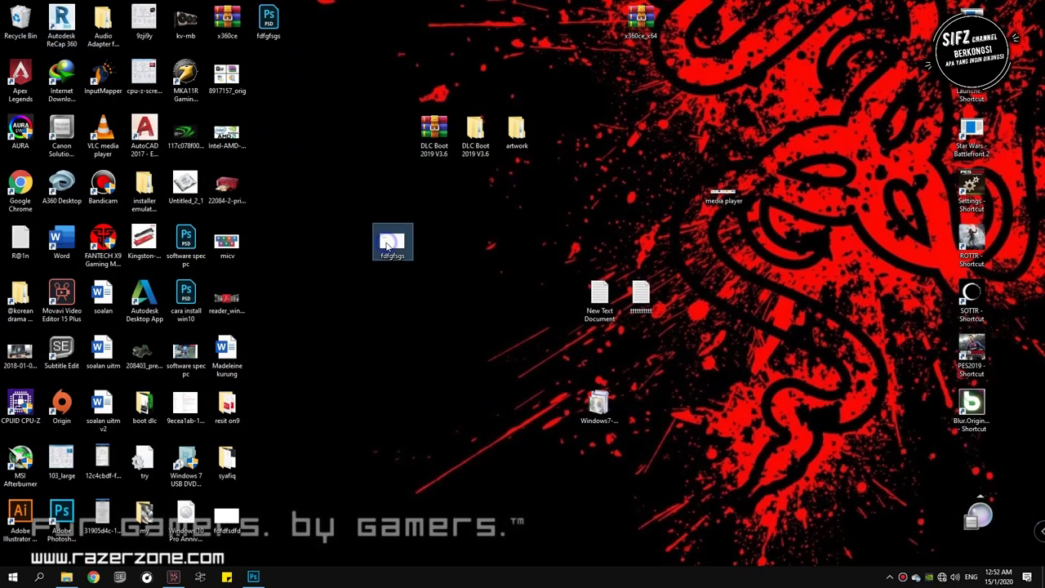
- Bring up the context menu for the exported fdfgfsgs JPEG on the desktop
right_click(386, 245)
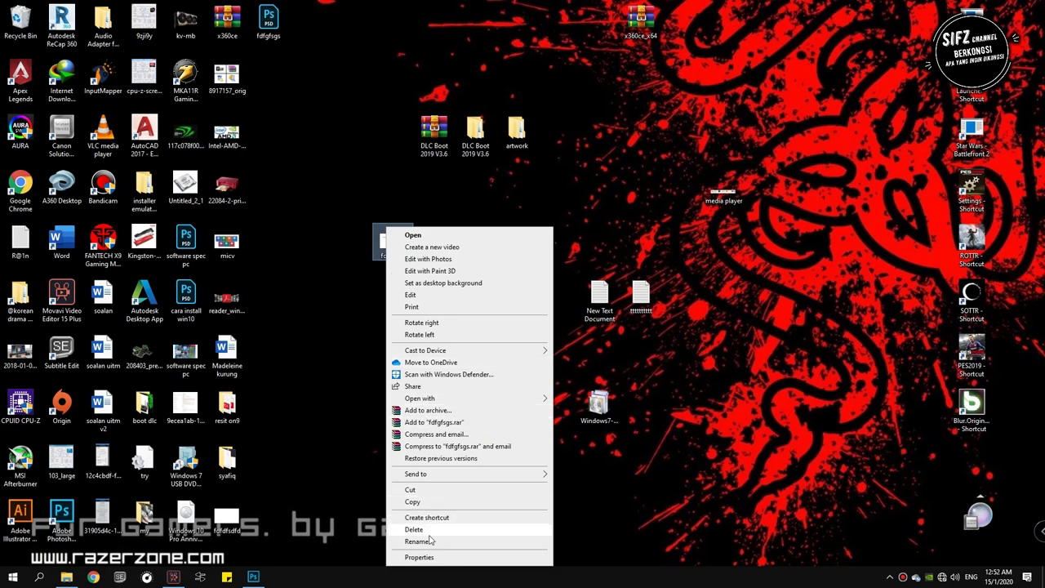